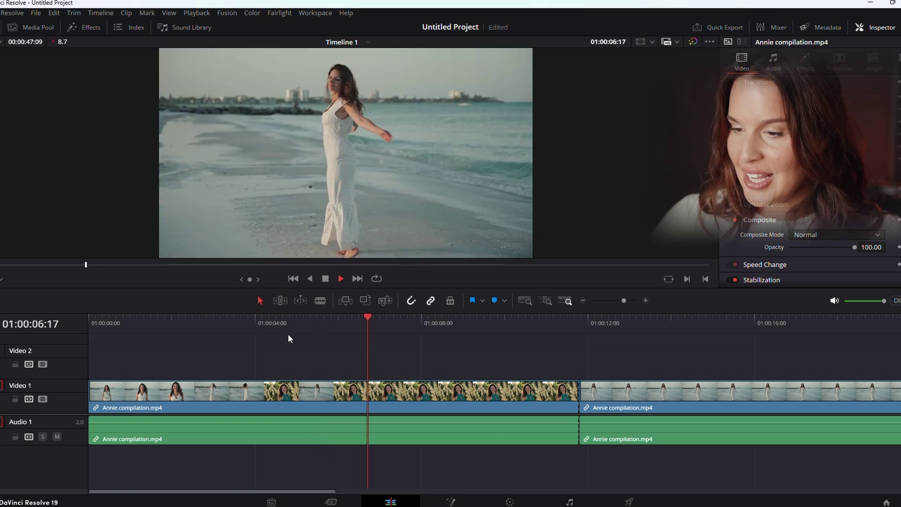
Step: Zoom the timeline out to show all three Annie compilation.mp4 segments and stop playback
scroll(413, 386, down, 3)
key(space)
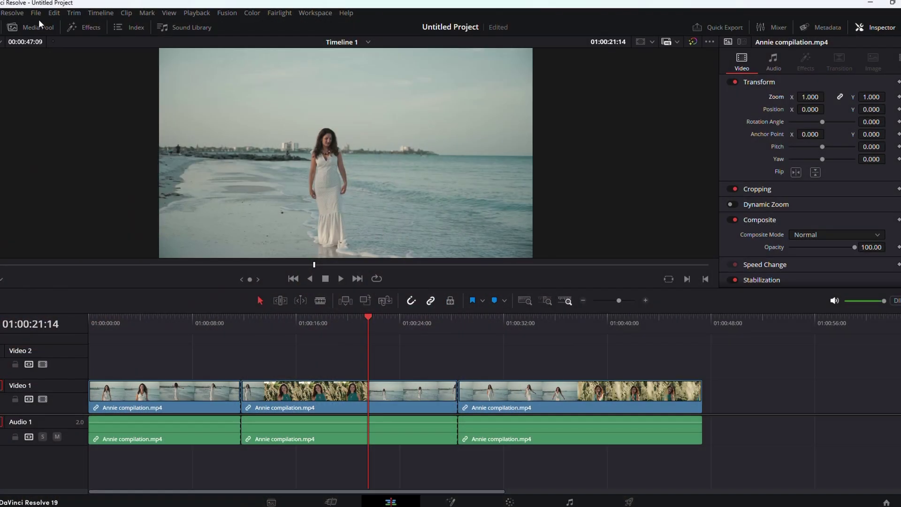
click(36, 13)
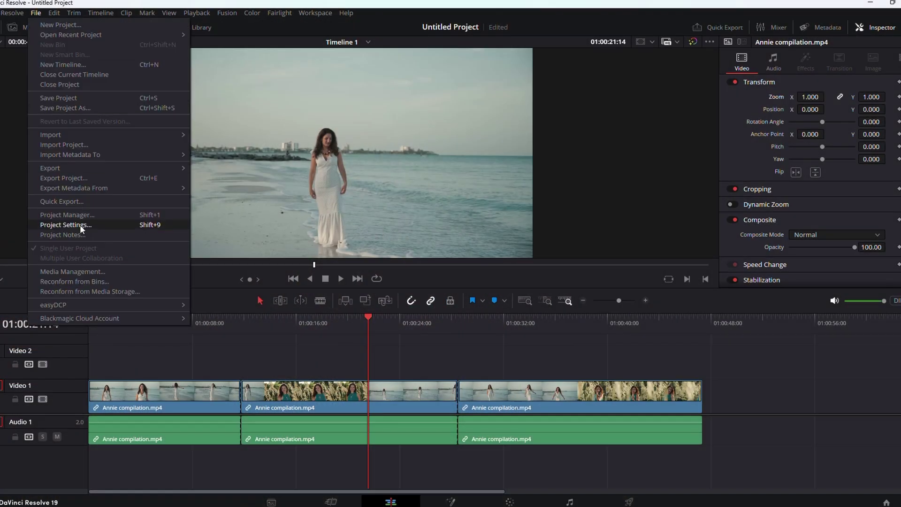
Step: Set the timeline resolution to vertical 1080 x 1920 in Project Settings
click(65, 225)
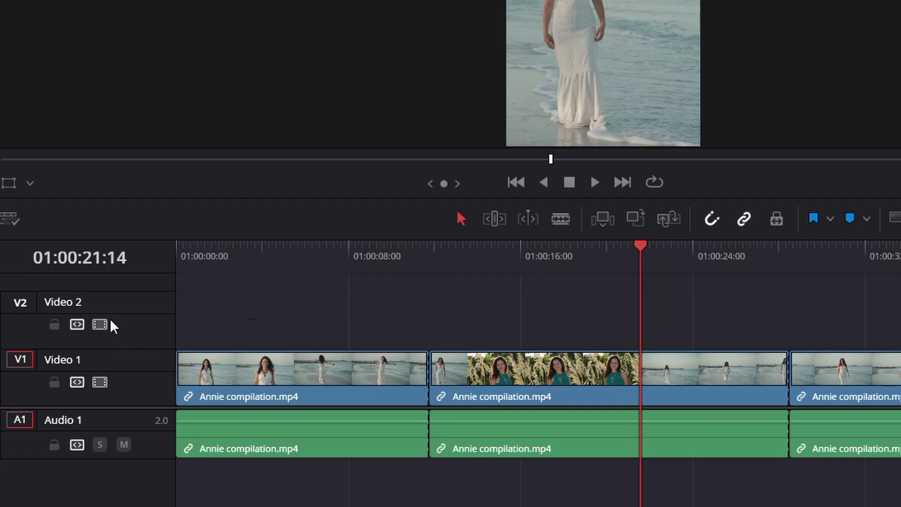
Step: Add a Video 3 track and move the middle and last clips to the start of Video 2 and Video 3
right_click(49, 363)
click(165, 332)
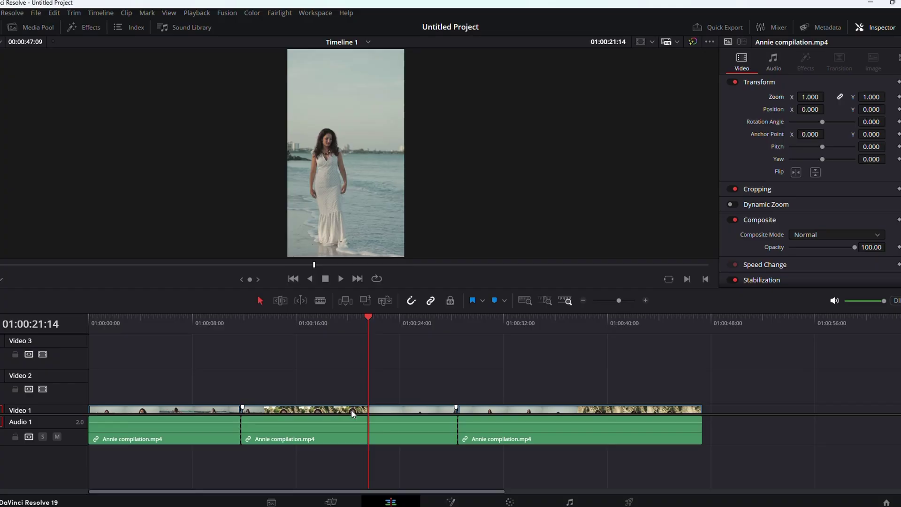
drag(610, 398, 290, 362)
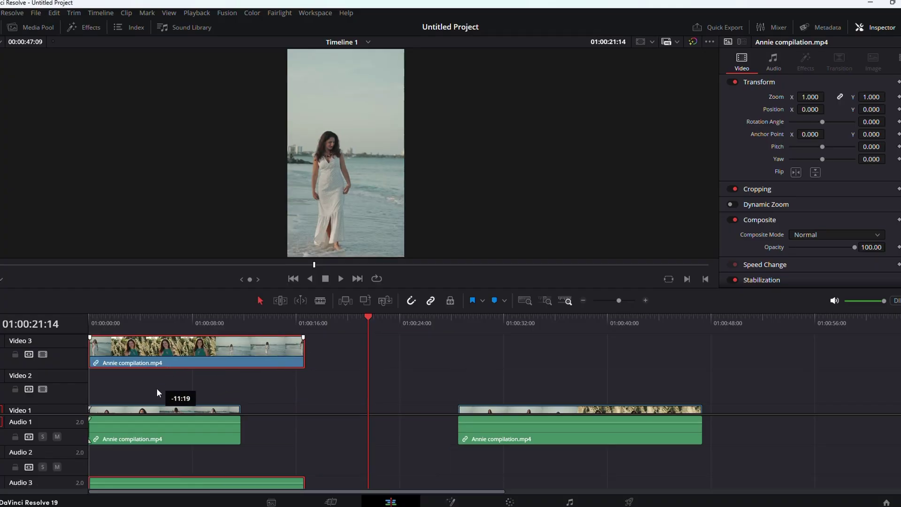
drag(157, 392, 158, 393)
drag(546, 411, 179, 357)
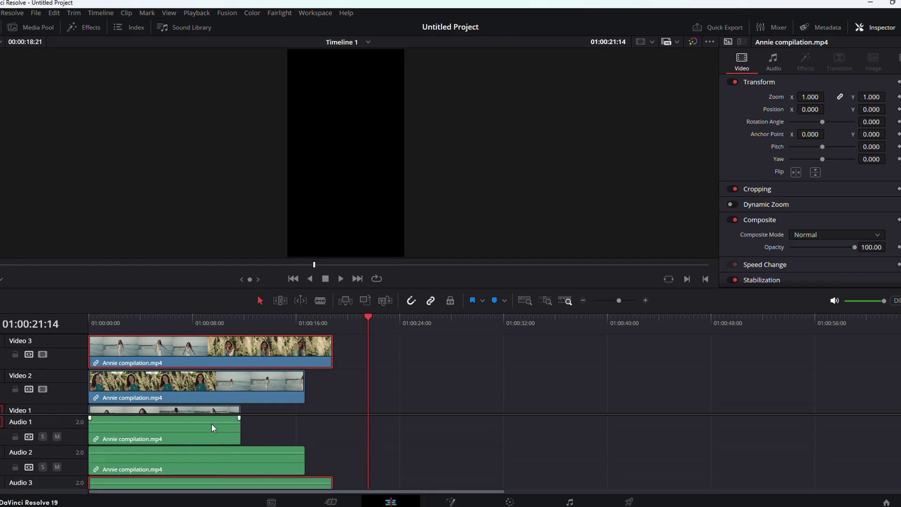
Step: Trim the three stacked clips so they all end together
drag(243, 415, 289, 394)
click(301, 394)
drag(330, 361, 290, 361)
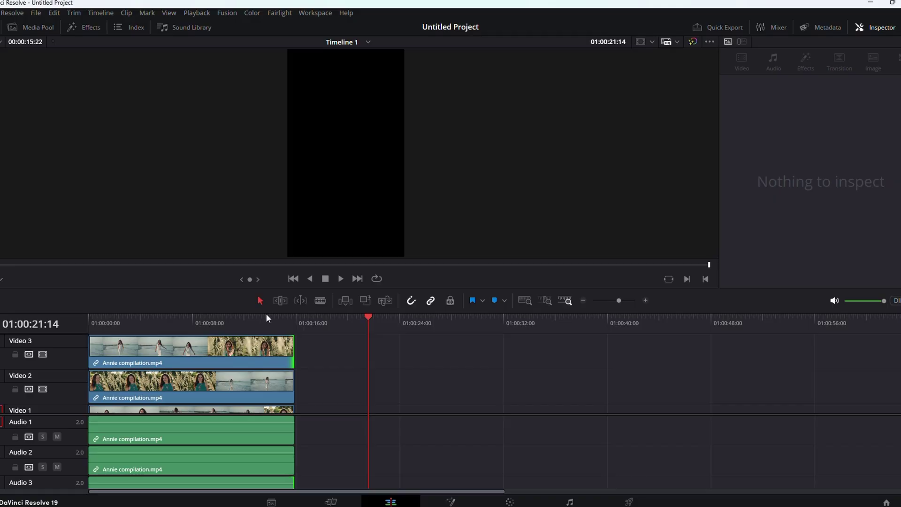
Step: Resize the timeline and viewer, select all three video clips, and scale them to Zoom 0.320
drag(268, 310, 269, 267)
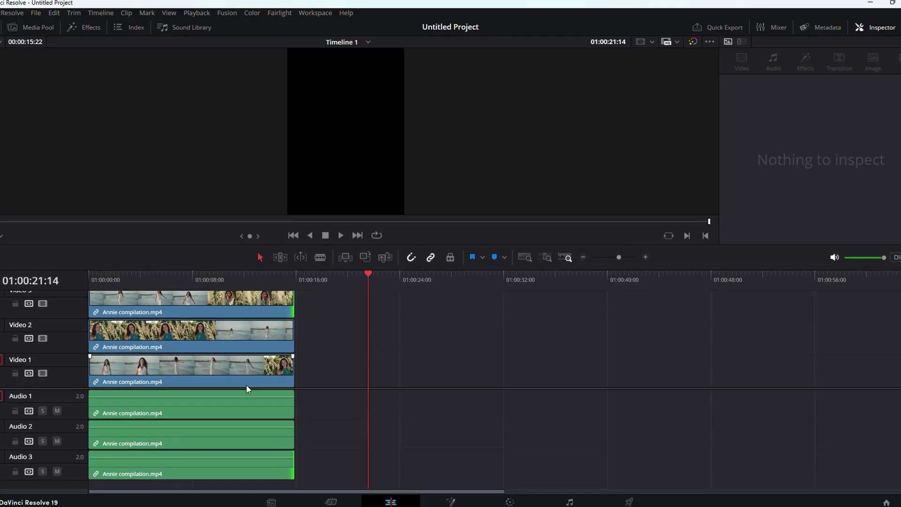
drag(109, 389, 107, 437)
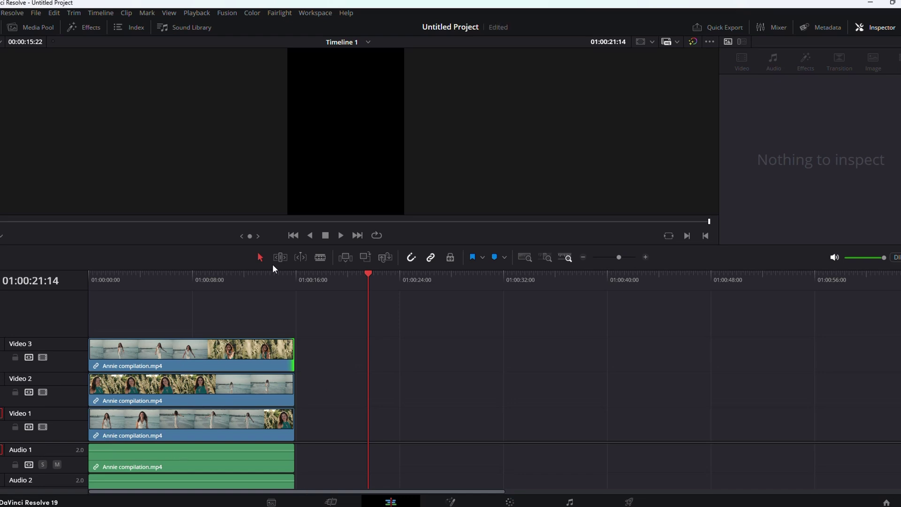
drag(284, 268, 283, 303)
drag(124, 311, 89, 319)
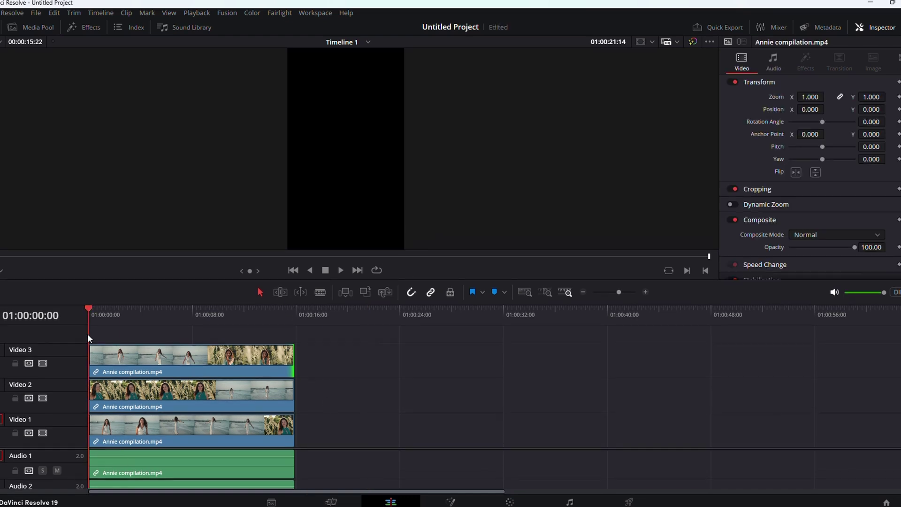
click(182, 320)
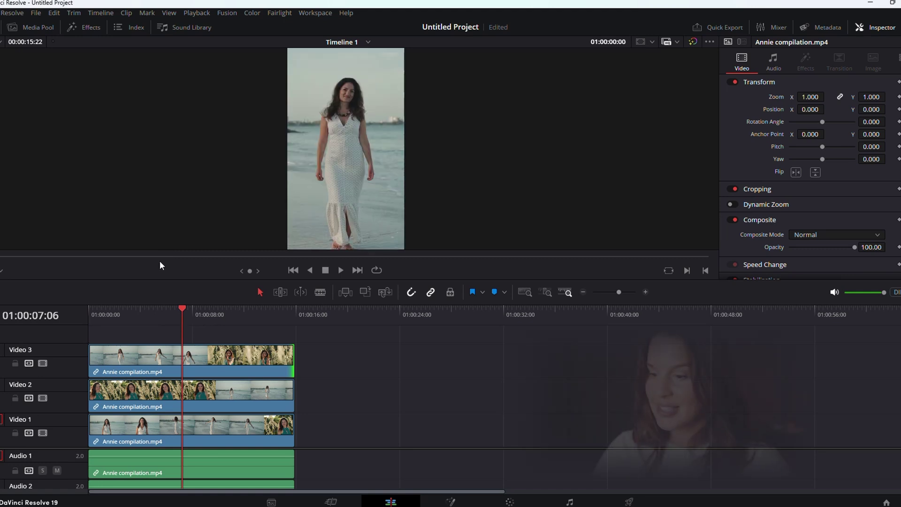
drag(317, 358, 231, 438)
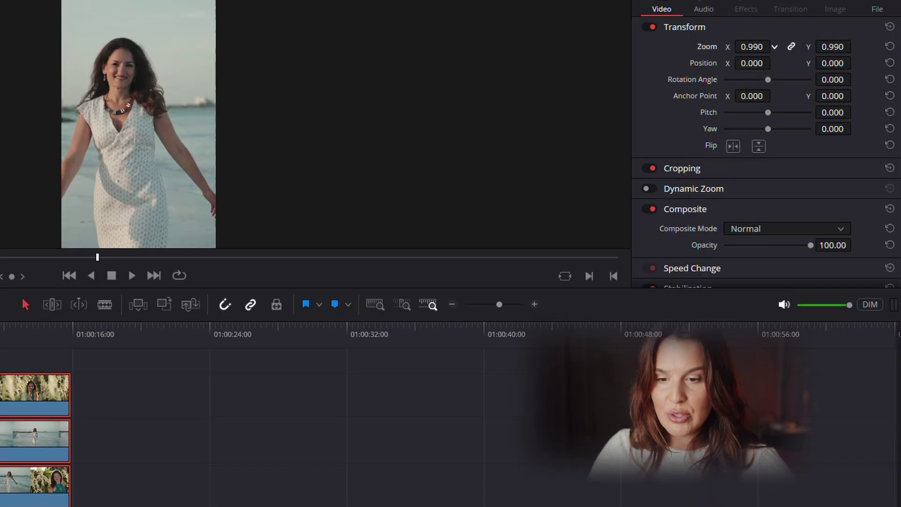
drag(752, 46, 779, 73)
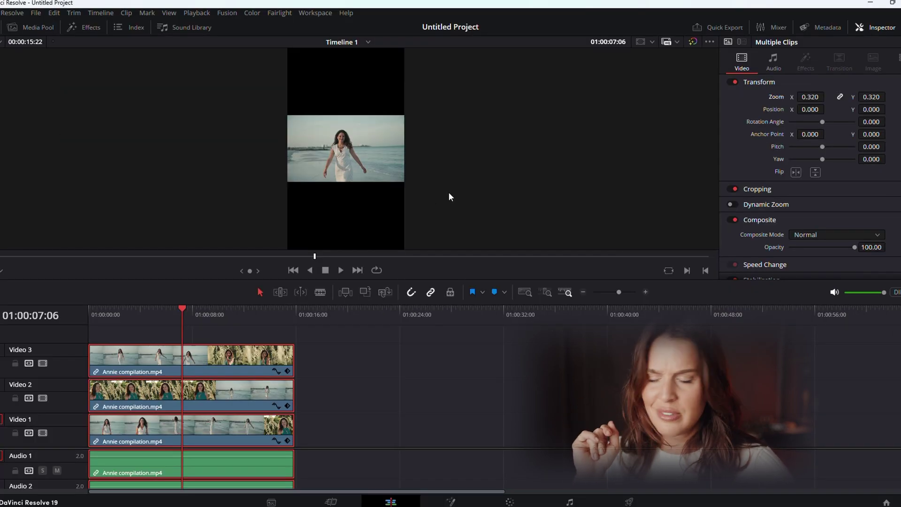
Step: Set Position Y to -623 on the Video 3 clip and 624 on the Video 1 clip
click(288, 370)
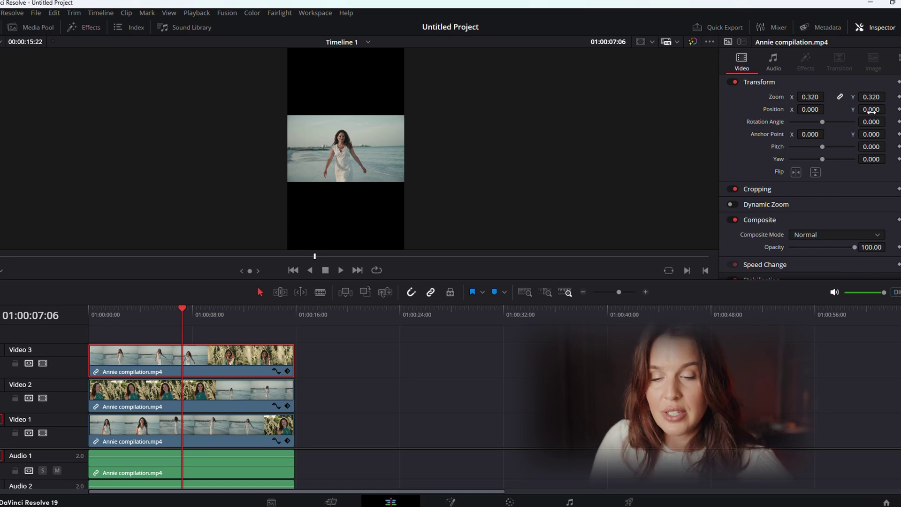
drag(871, 109, 798, 109)
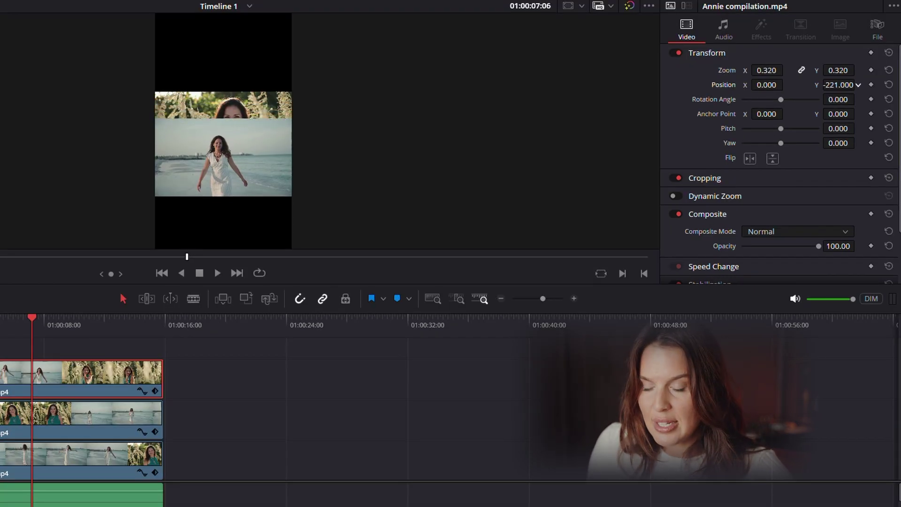
drag(839, 85, 771, 85)
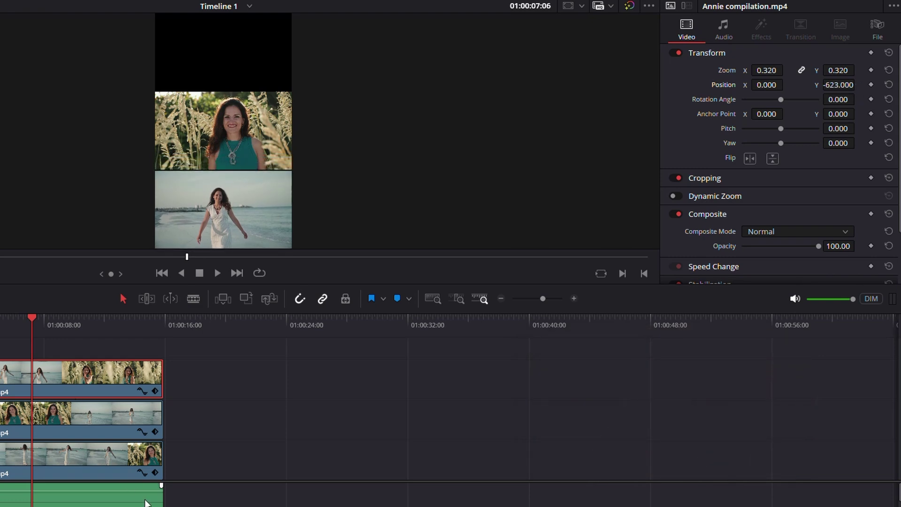
click(140, 454)
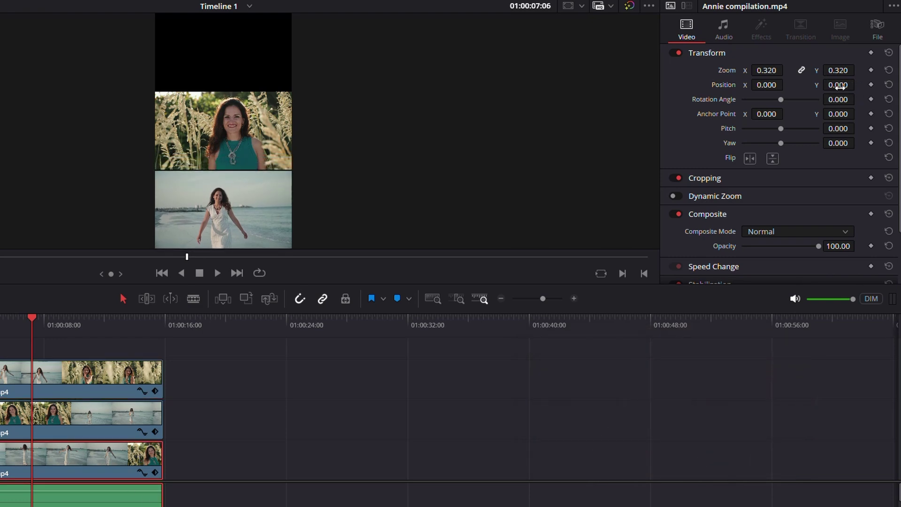
drag(840, 87, 858, 84)
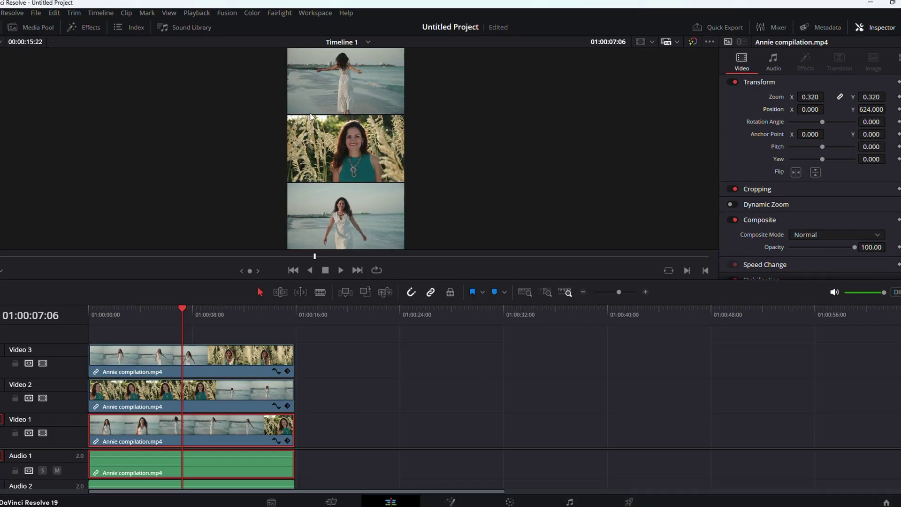
Step: Enlarge the top Video 1 clip's Zoom to 0.350
scroll(329, 119, up, 3)
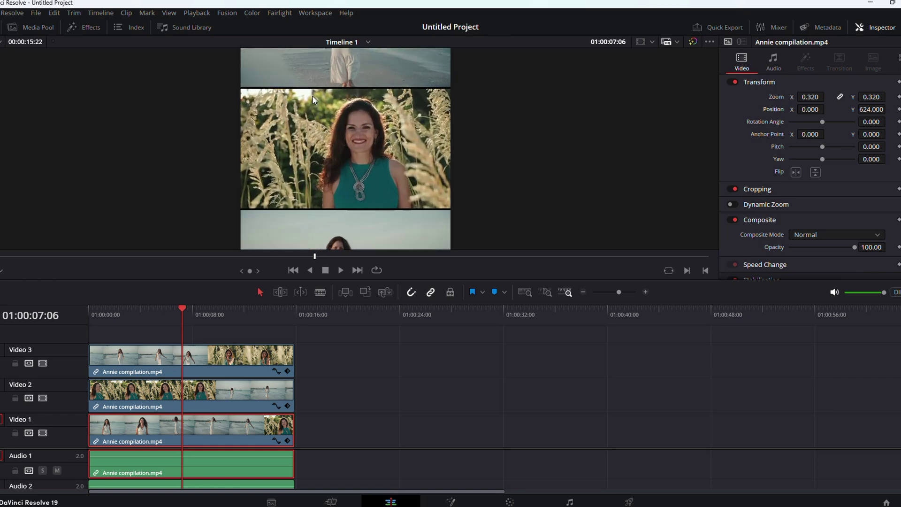
scroll(304, 144, down, 4)
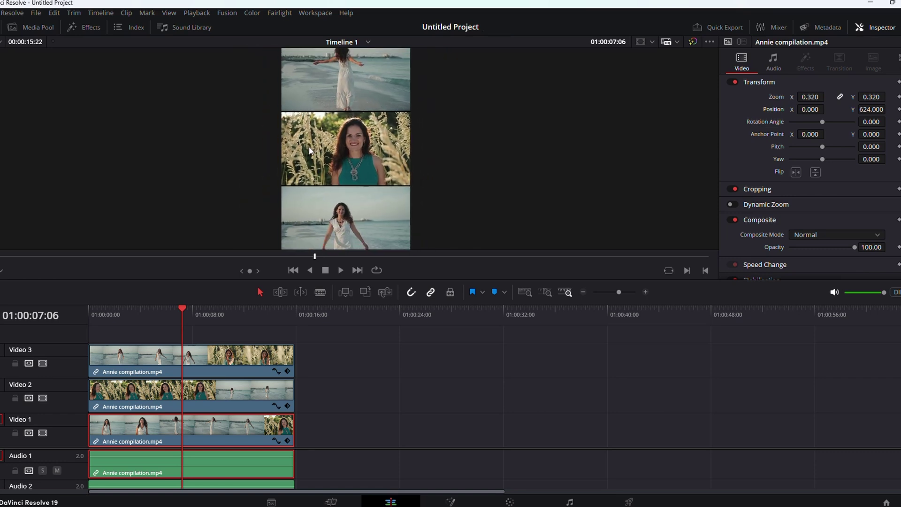
scroll(311, 147, up, 1)
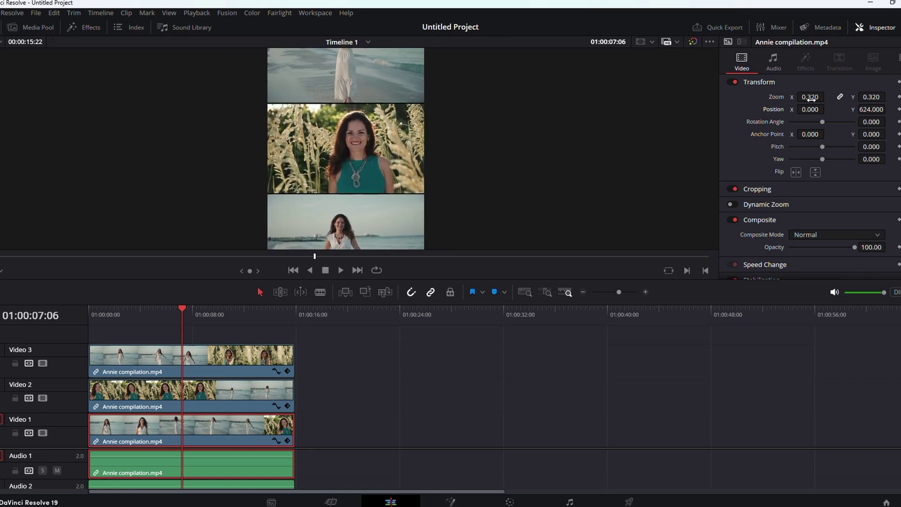
drag(811, 98, 827, 97)
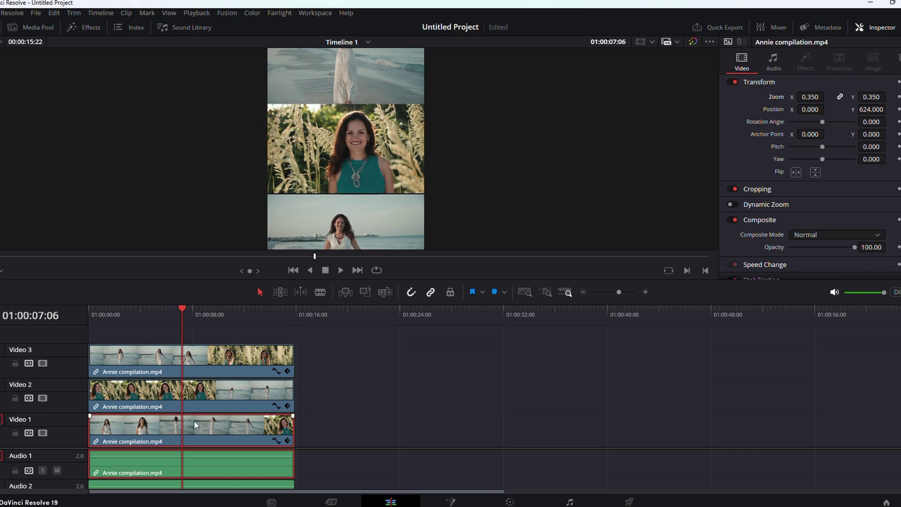
Step: Select the bottom Video 3 clip and adjust its Zoom, ending at 0.260
click(284, 369)
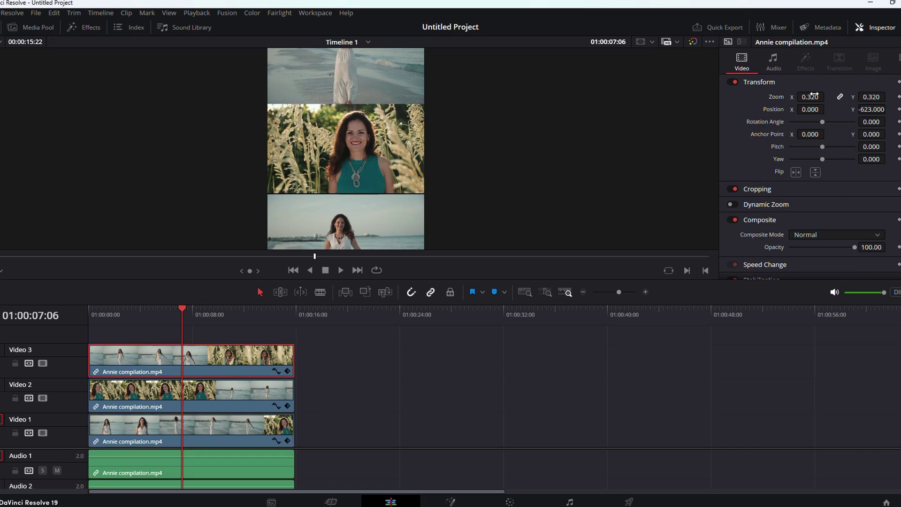
drag(811, 96, 815, 97)
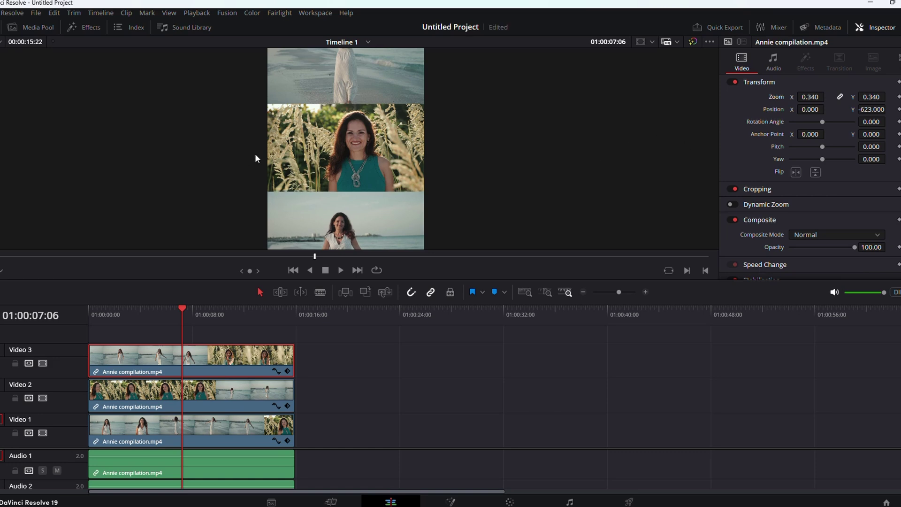
scroll(386, 153, down, 2)
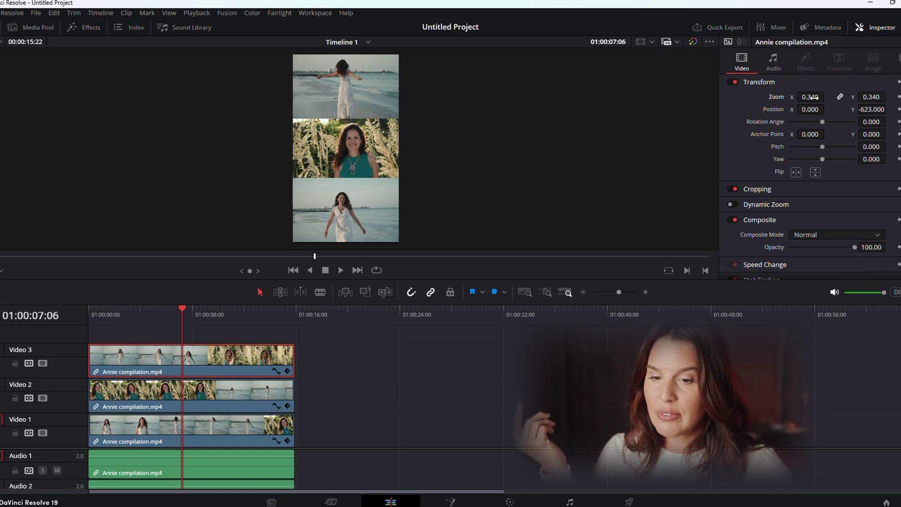
drag(813, 97, 793, 97)
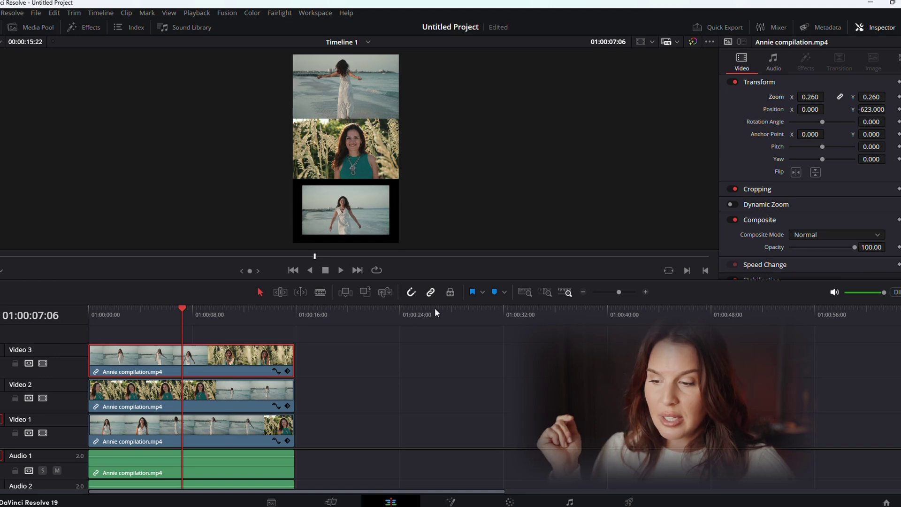
click(235, 390)
drag(810, 97, 798, 97)
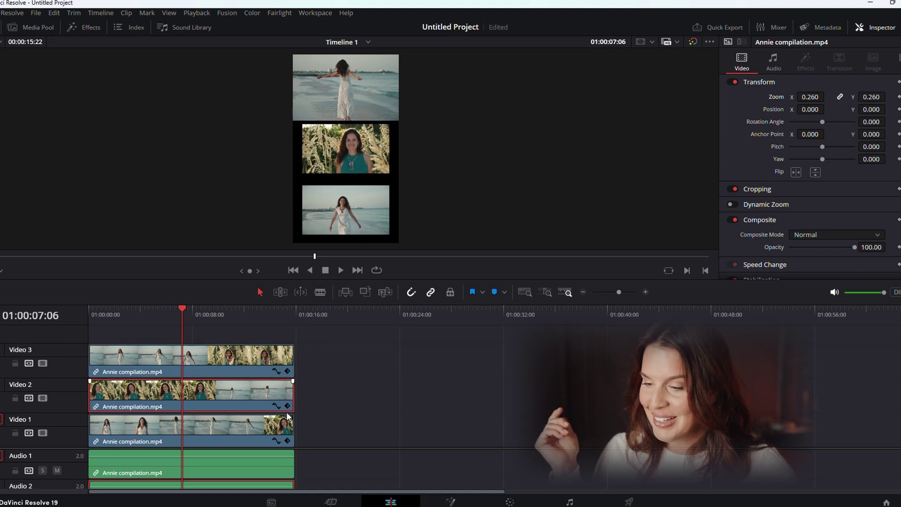
click(393, 332)
click(272, 437)
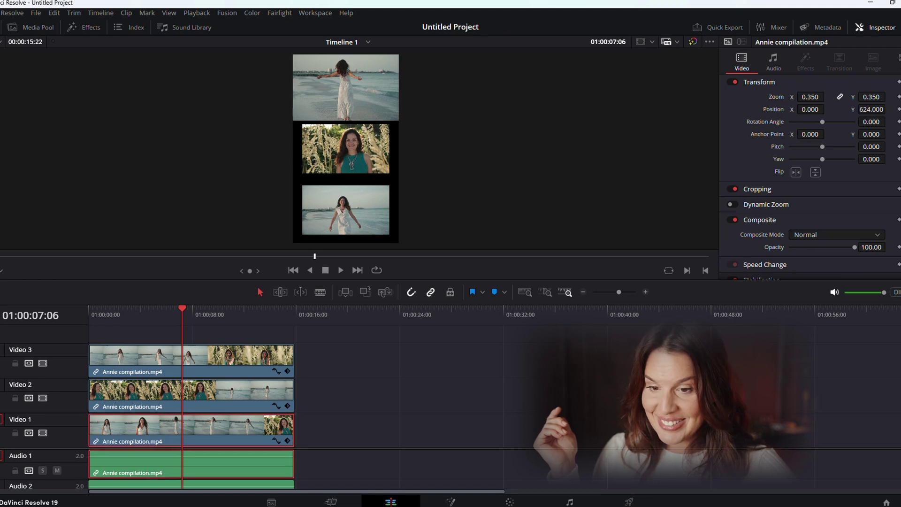
drag(810, 97, 793, 96)
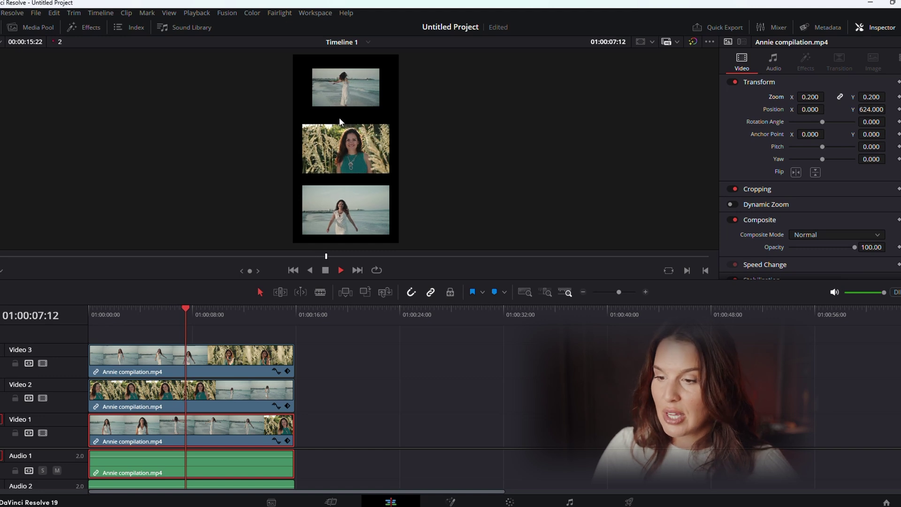
key(space)
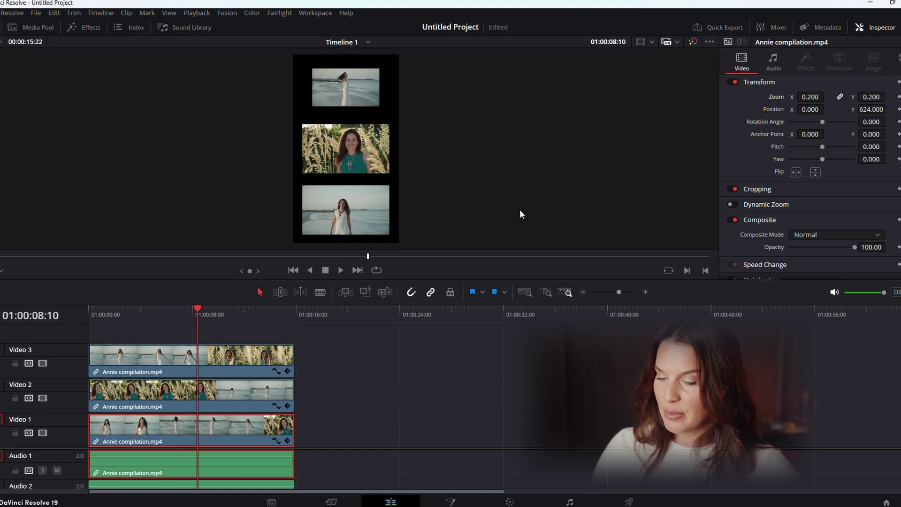